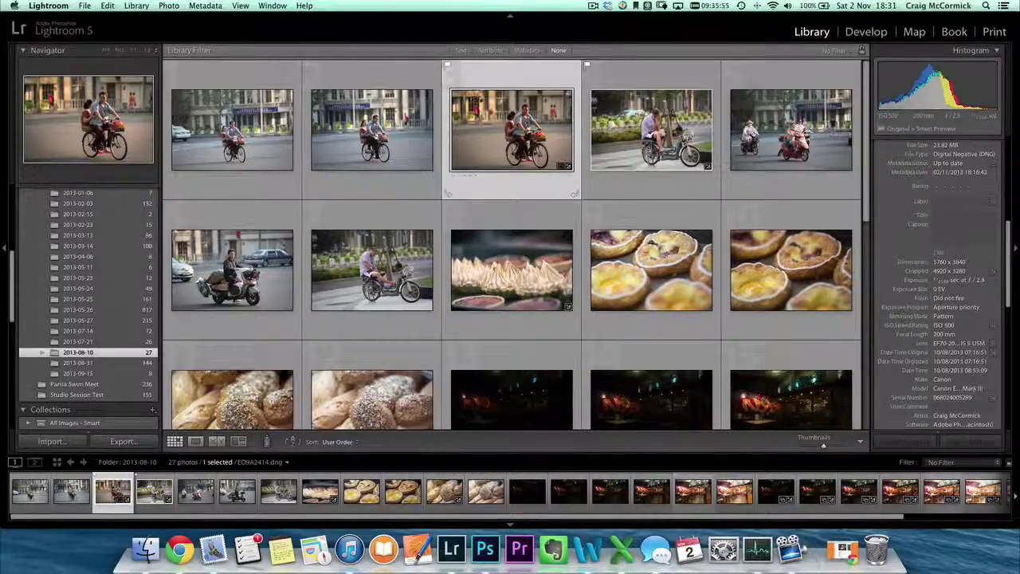
Show the cyclist photo full size in Loupe view, then switch to the Develop module.
double_click(486, 144)
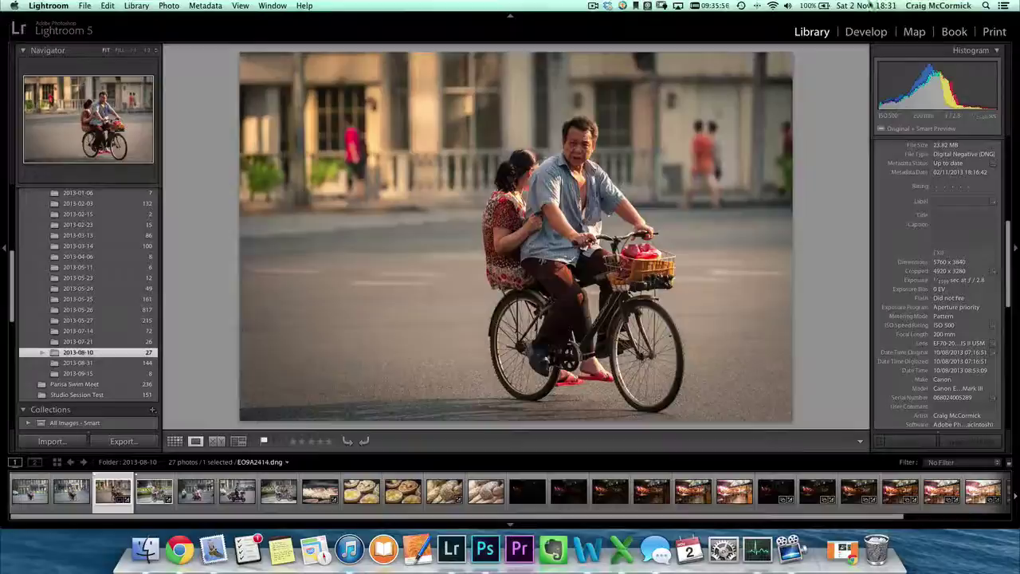
left_click(859, 32)
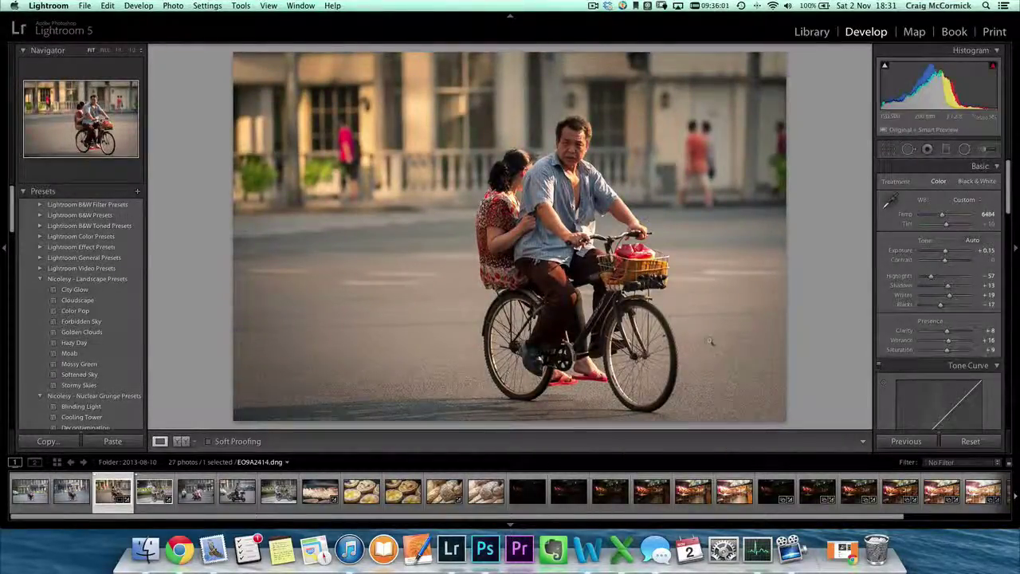
Send the cyclist photo from Lightroom with Edit In > Edit in Adobe Photoshop CC.
right_click(557, 196)
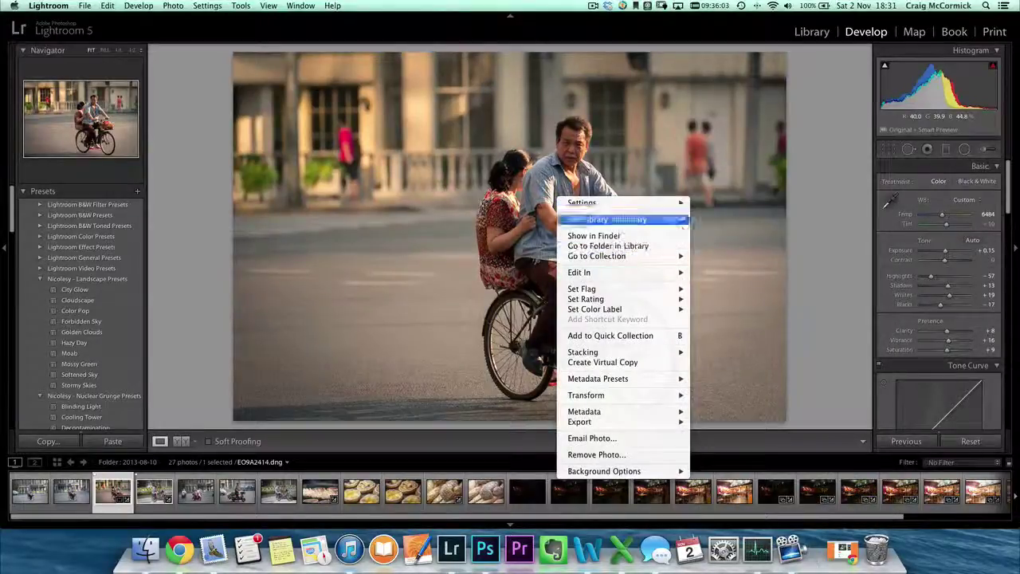
mouse_move(612, 274)
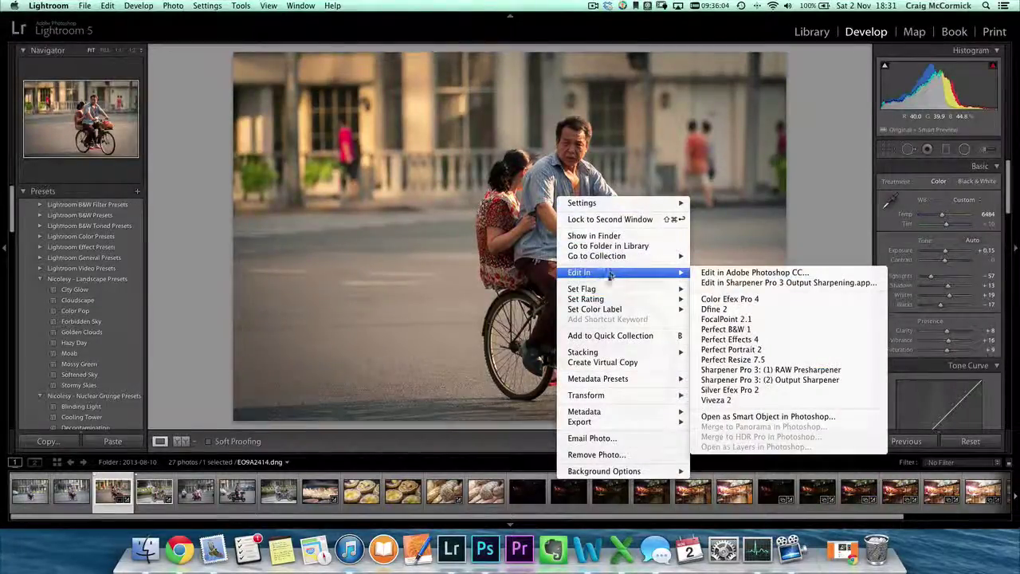
left_click(758, 274)
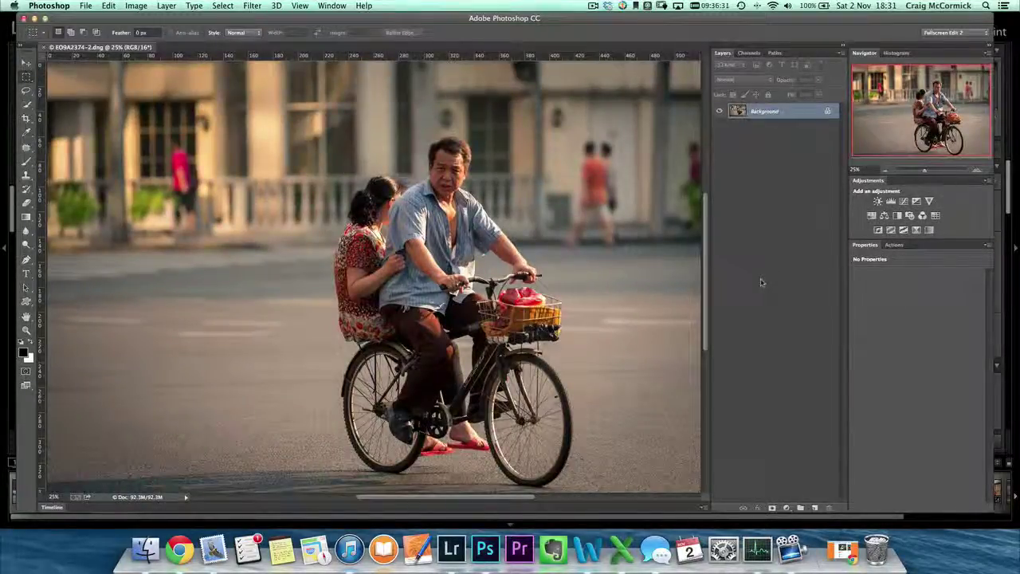
key("super+minus")
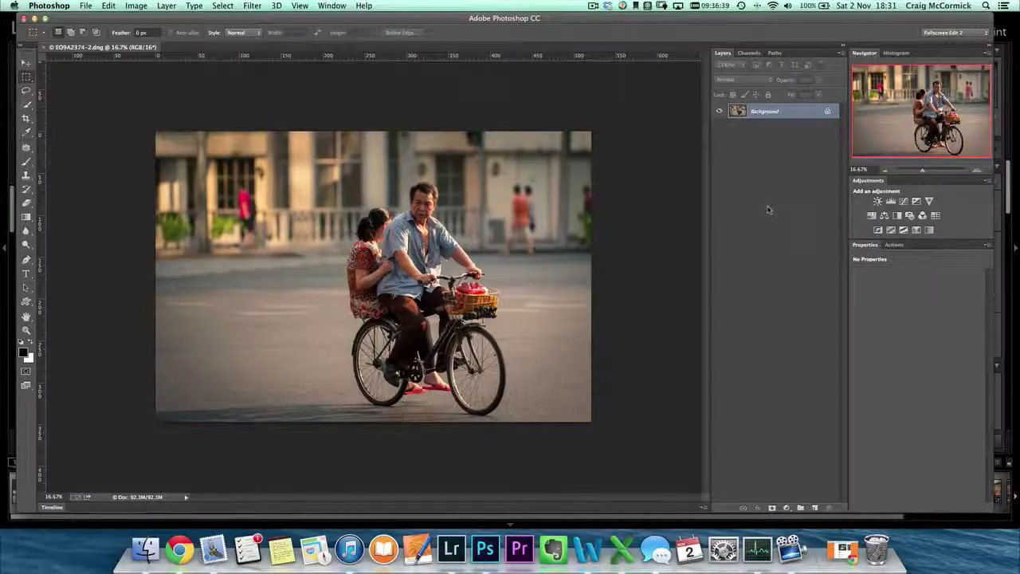
left_click(252, 5)
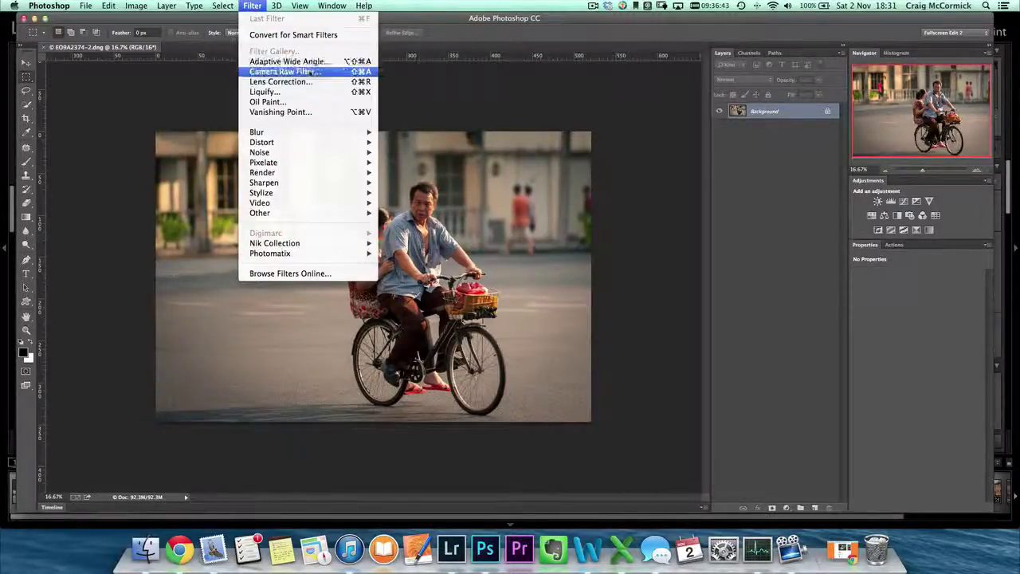
left_click(295, 73)
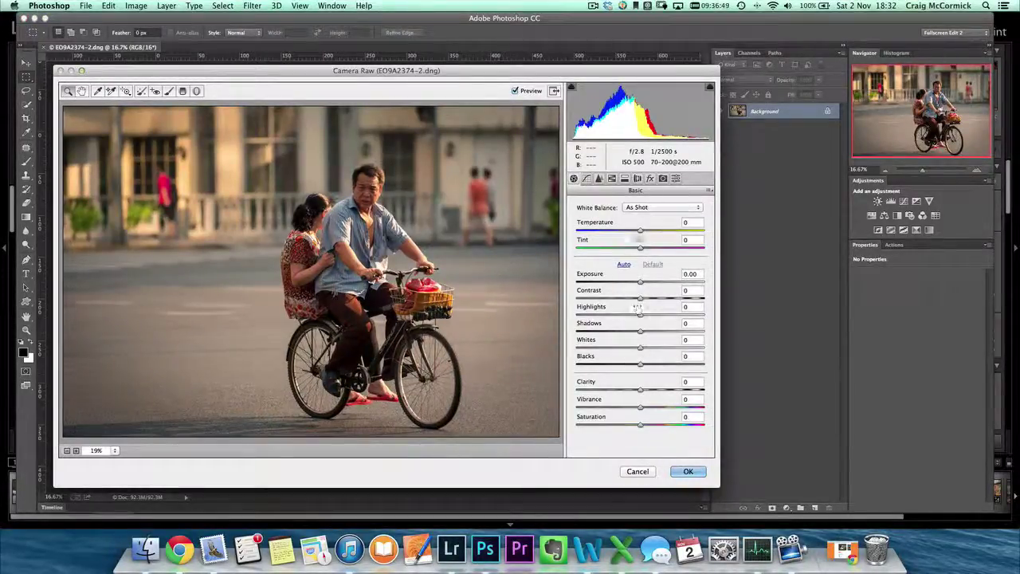
left_click(642, 472)
Return to Lightroom and send the cyclist photo with Edit In > Open as Smart Object in Photoshop.
key("F3")
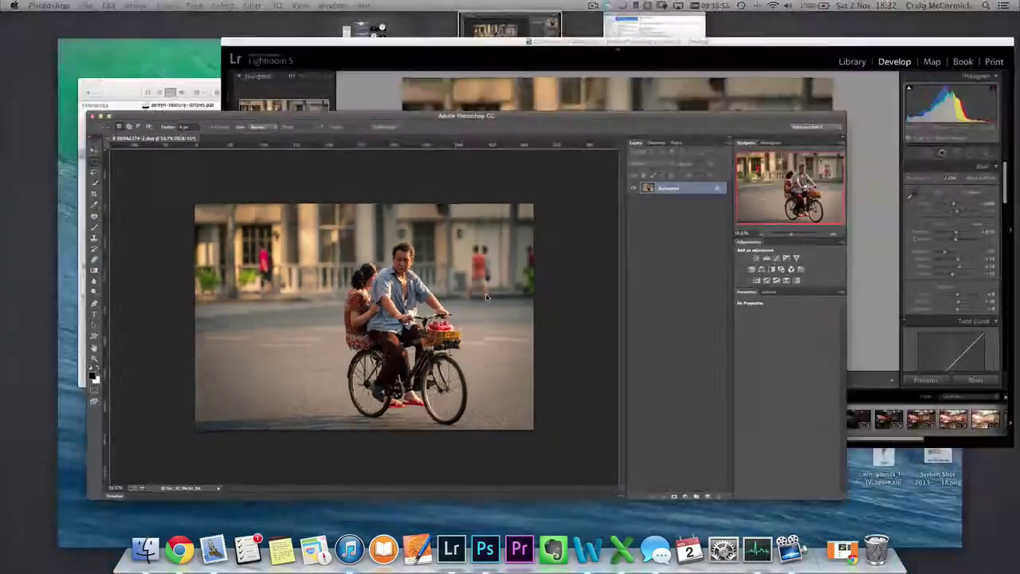
left_click(806, 205)
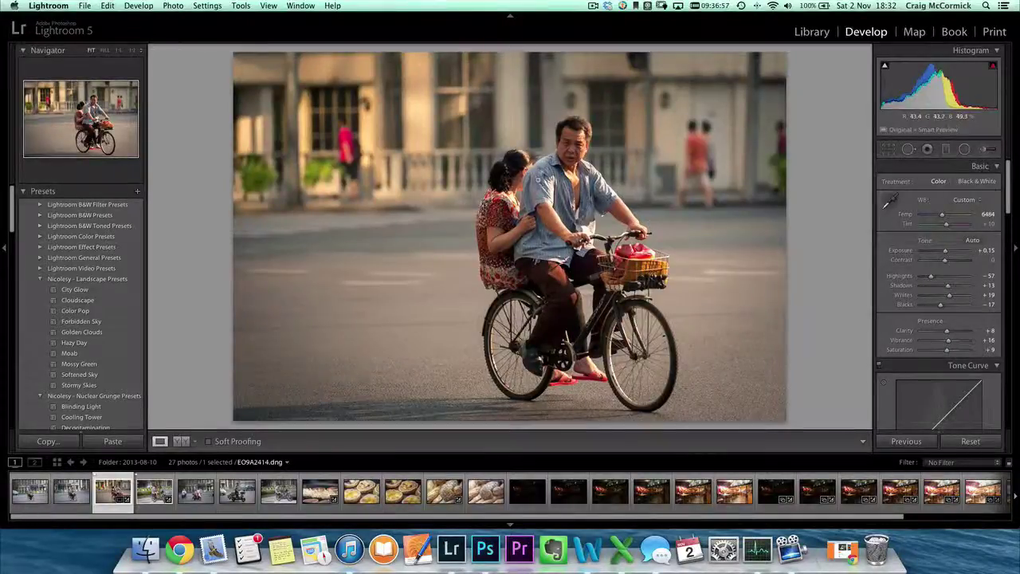
right_click(539, 169)
mouse_move(570, 247)
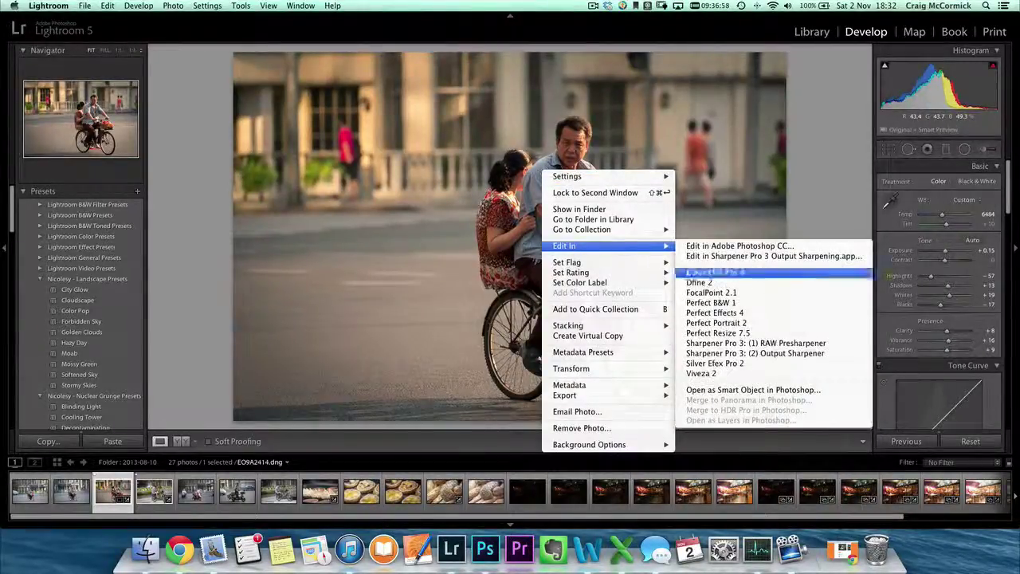
left_click(763, 394)
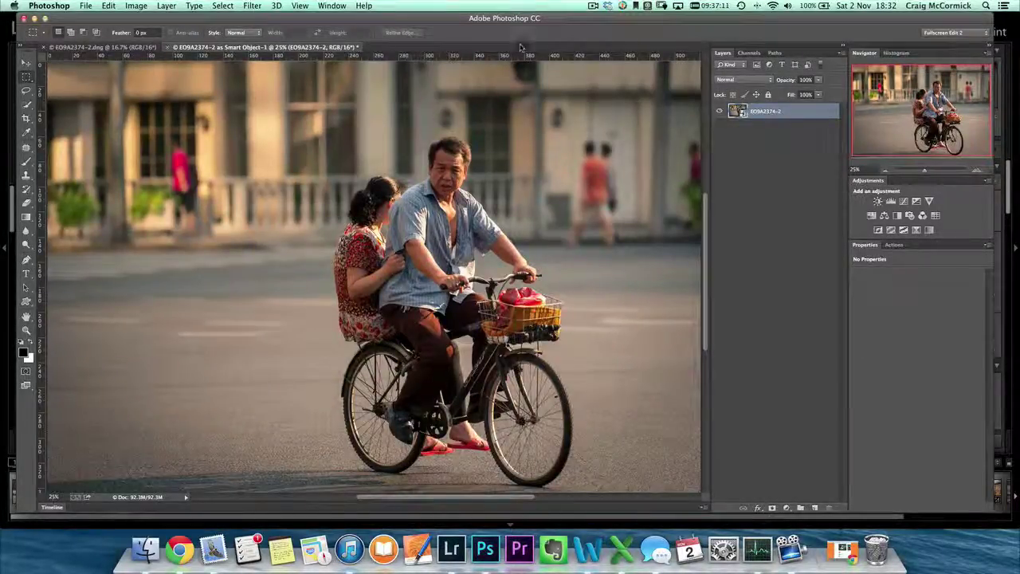
Lower the smart object's Camera Raw Exposure to -1.40 and apply it.
double_click(741, 114)
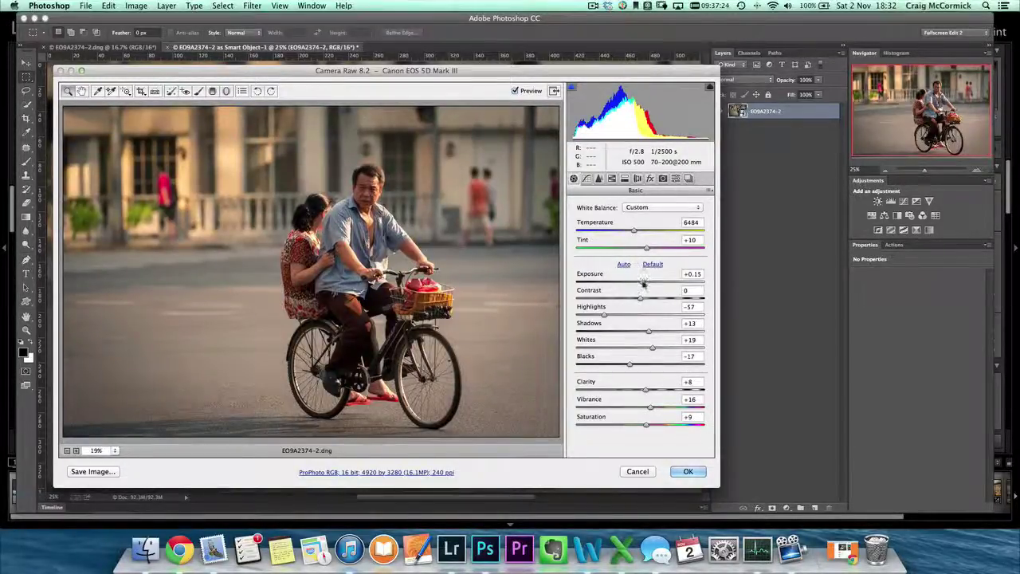
left_click_drag(643, 283, 621, 284)
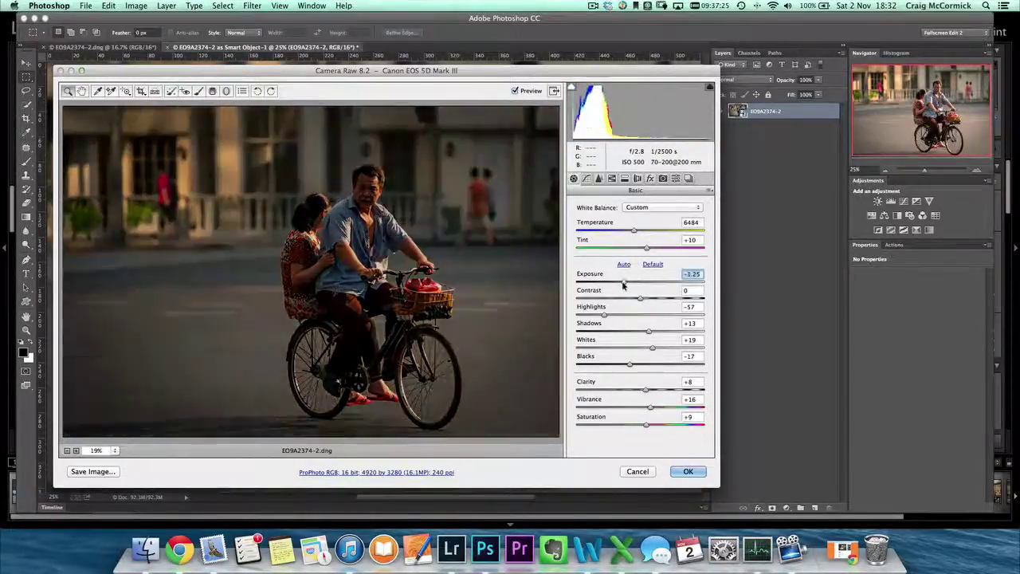
left_click(683, 472)
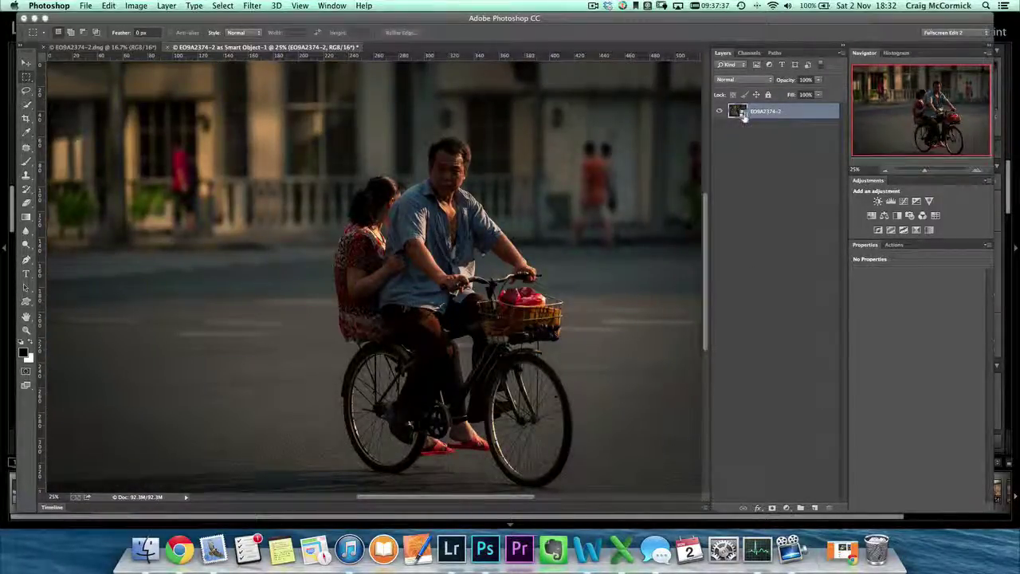
Raise the smart object's Camera Raw Exposure back to +0.10 and apply it.
double_click(740, 111)
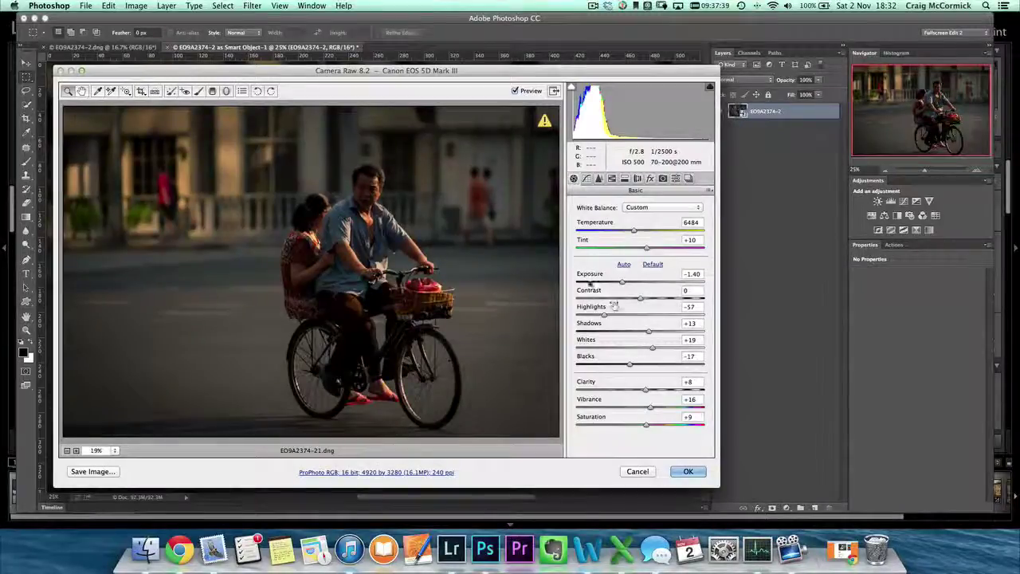
left_click_drag(623, 282, 641, 283)
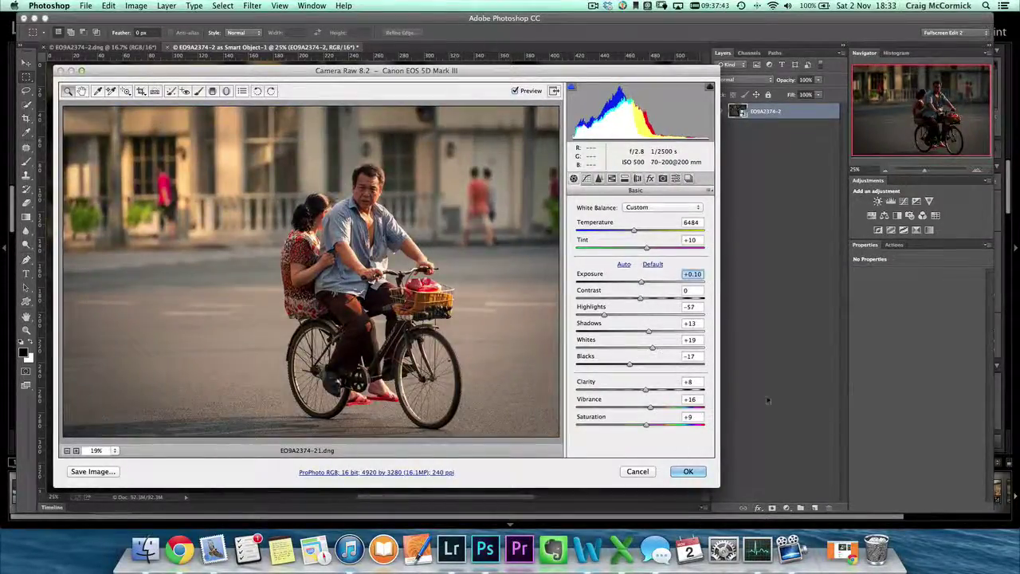
left_click(689, 472)
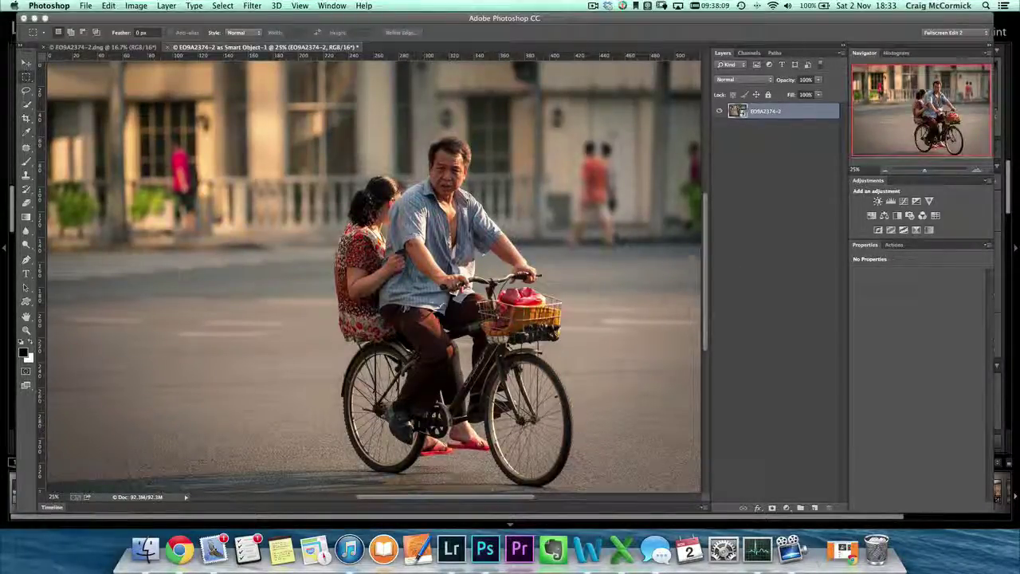
Review Camera Raw workflow options: ProPhoto RGB, 16 bits/channel, 300 ppi, Open as Smart Objects.
double_click(741, 113)
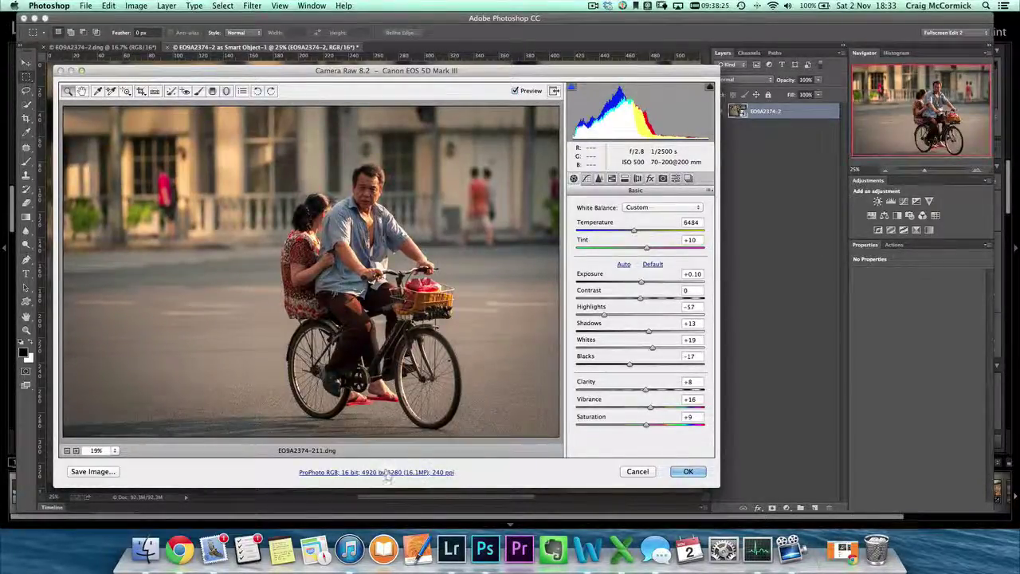
left_click(383, 472)
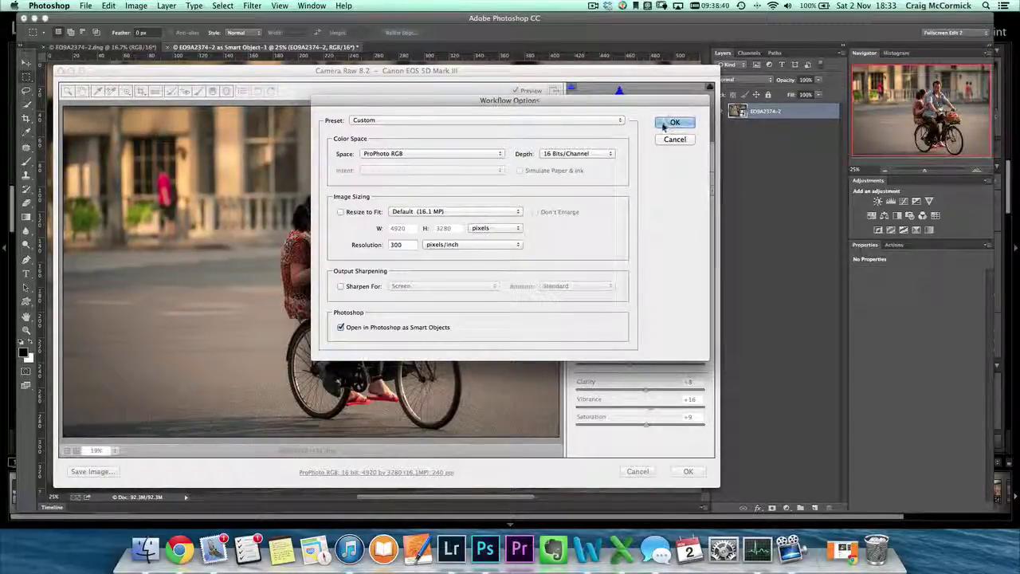
left_click(666, 124)
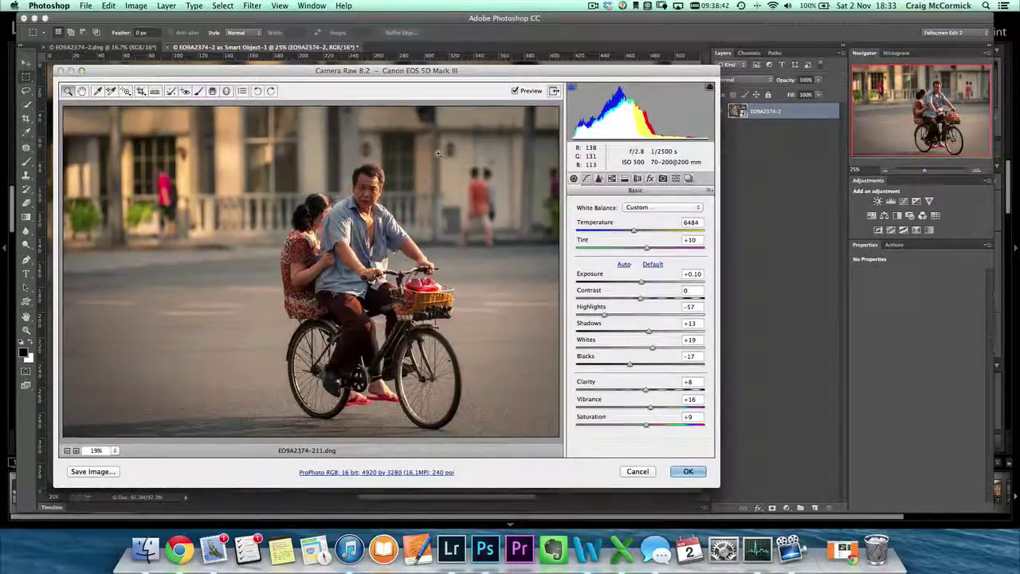
Cancel Camera Raw and open EO9A2374-2.dng from the Desktop folder in Camera Raw.
left_click(637, 472)
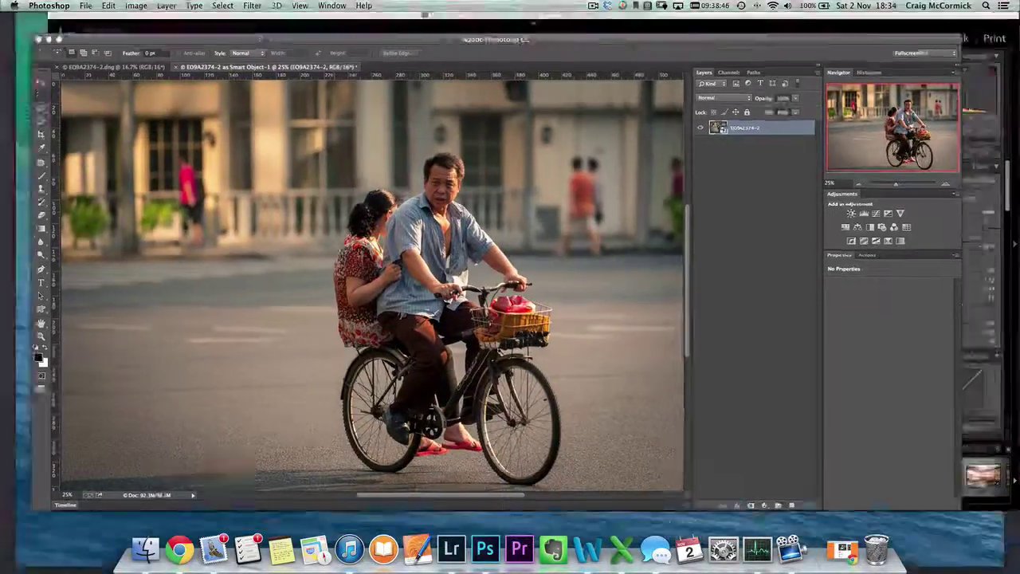
left_click(191, 152)
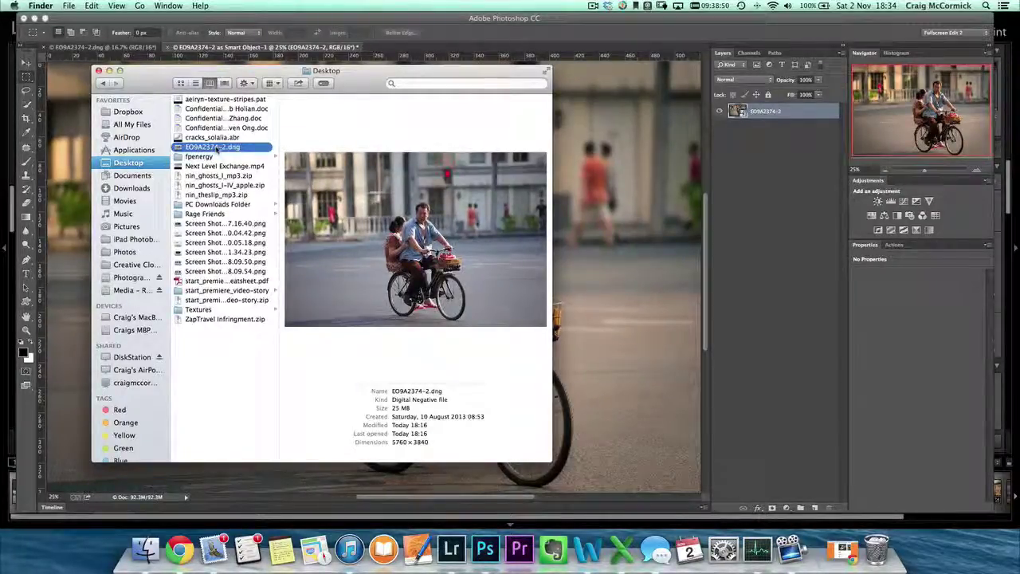
key("super+Tab")
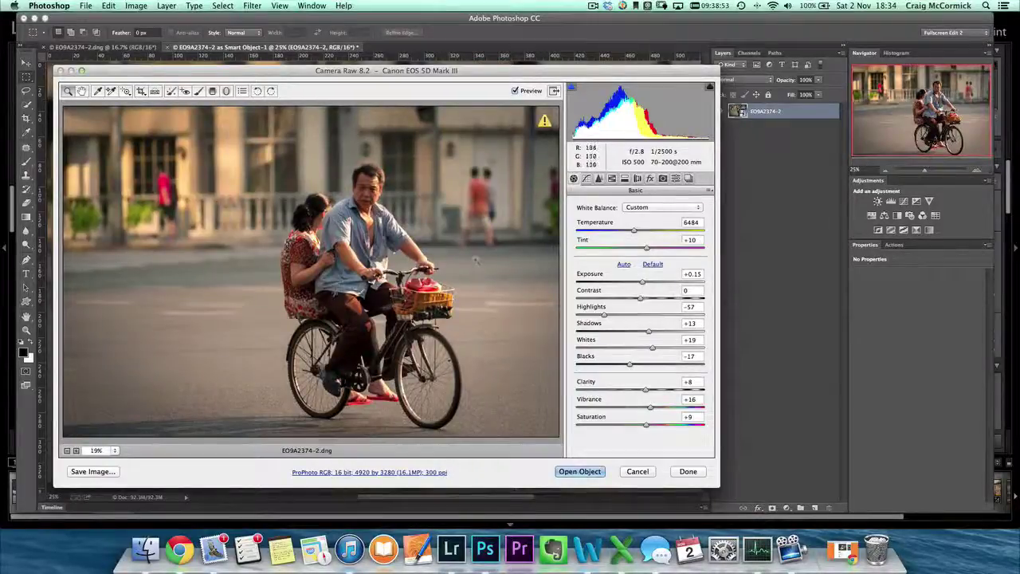
Open EO9A2374-2.dng as a smart object, then toggle Open as Smart Objects in workflow options and apply.
left_click(579, 472)
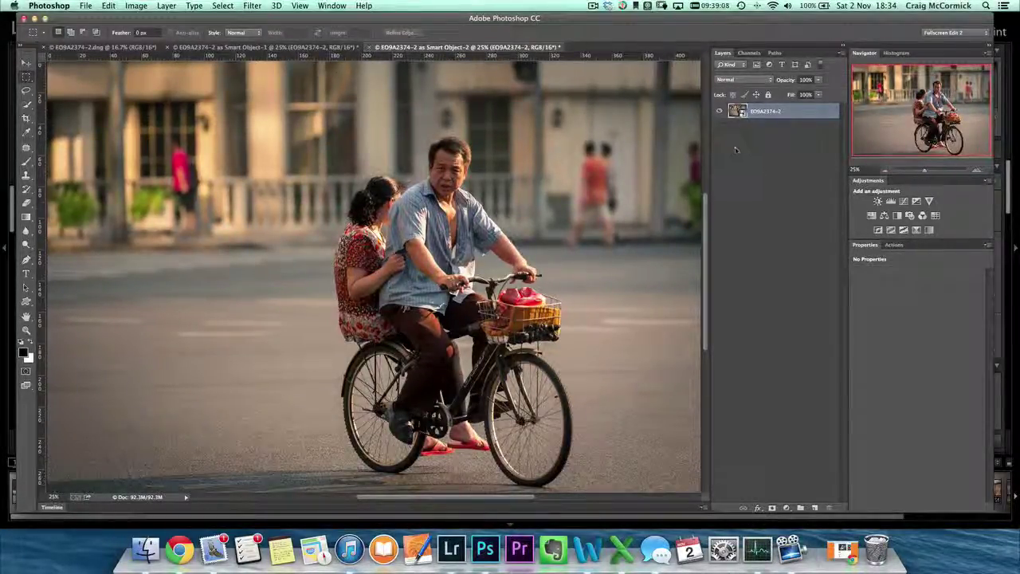
double_click(741, 114)
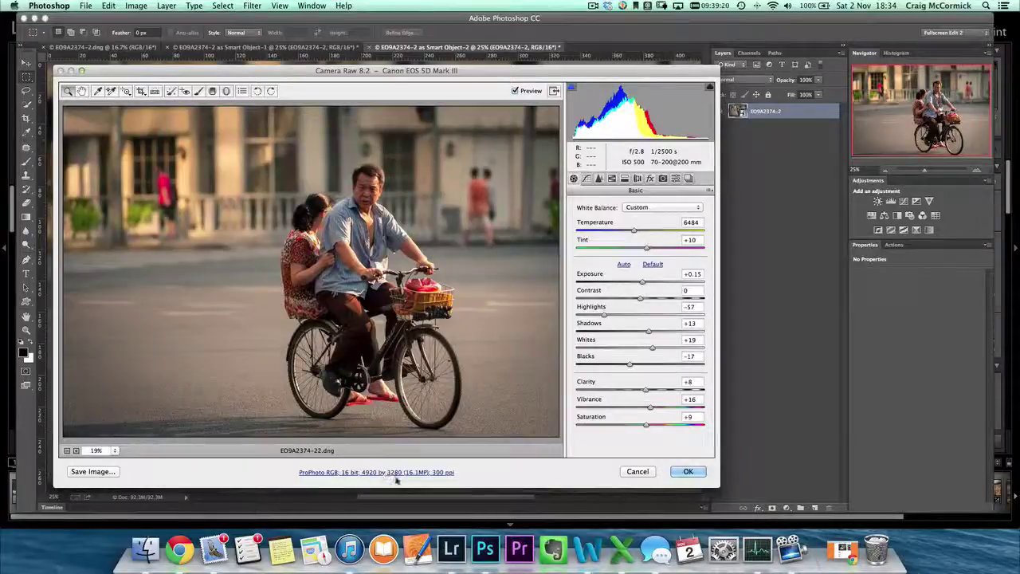
left_click(383, 475)
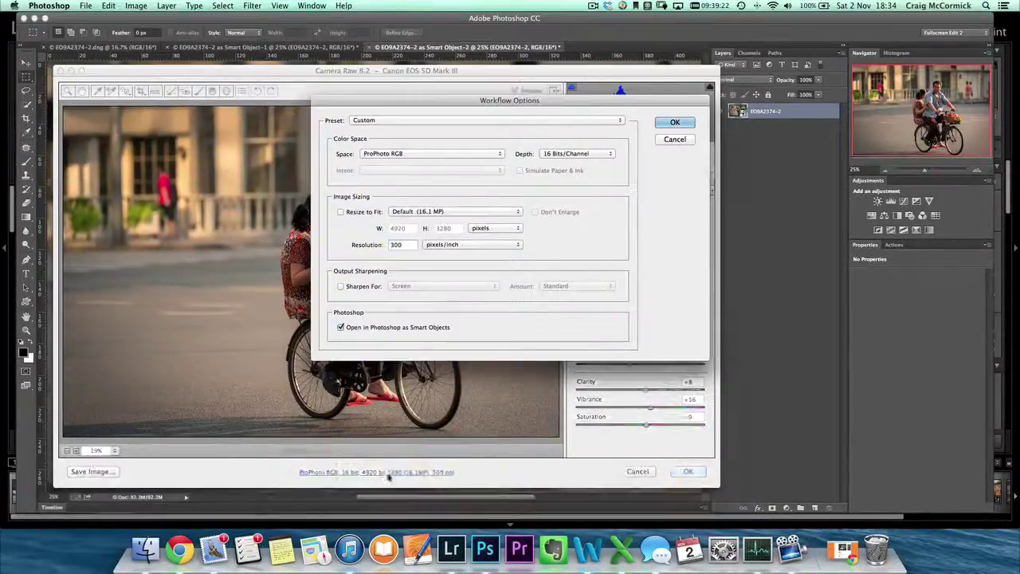
left_click(341, 328)
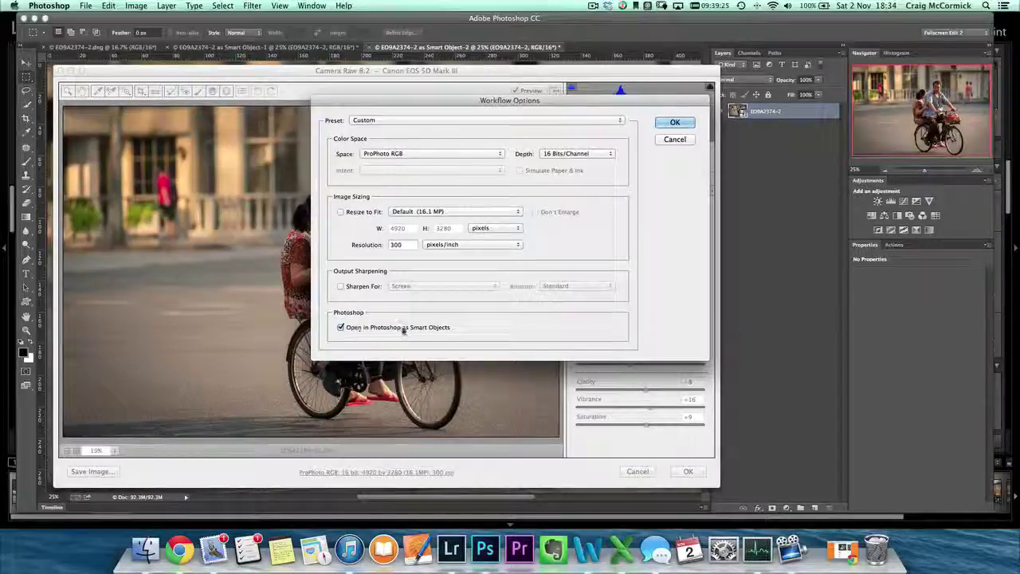
left_click(676, 122)
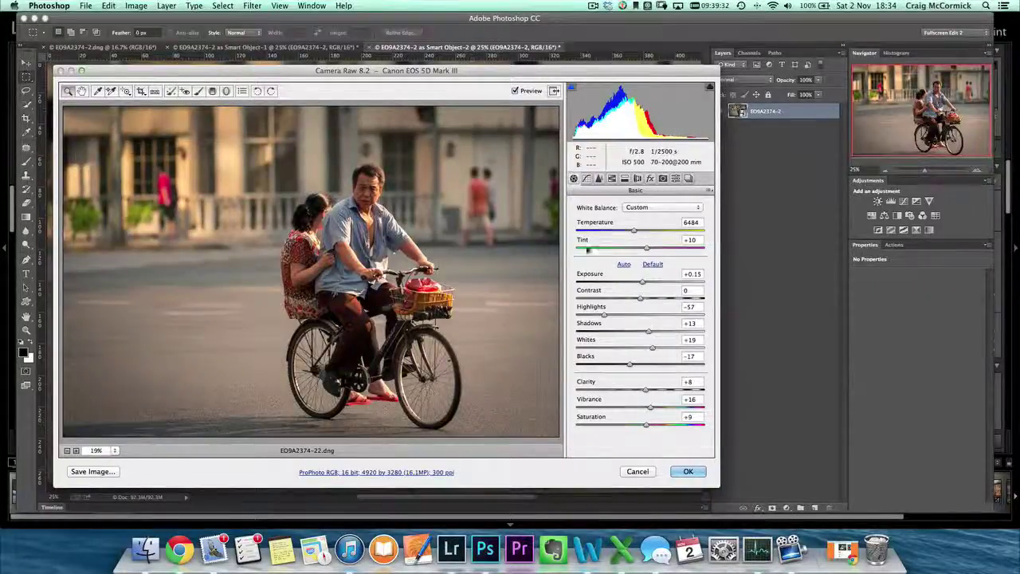
left_click(688, 471)
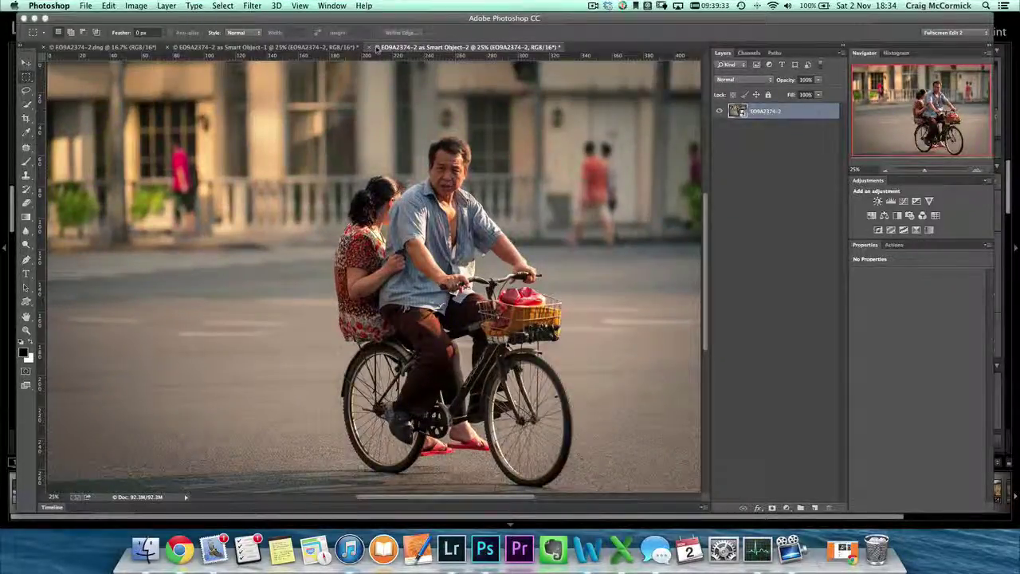
Close Smart Object-2 with Don't Save and reopen EO9A2374-2.dng from the Desktop folder.
key("super+w")
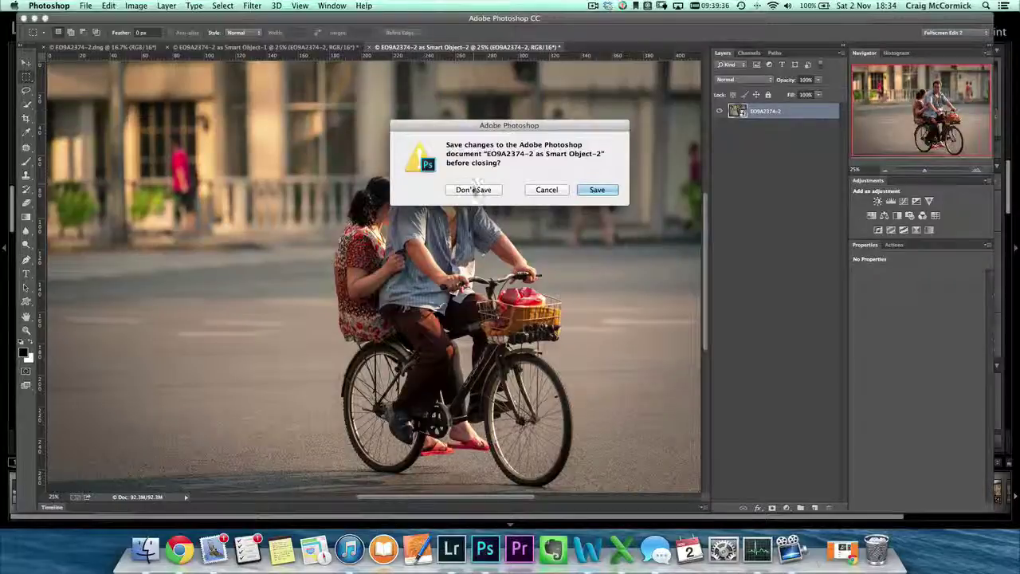
left_click(475, 190)
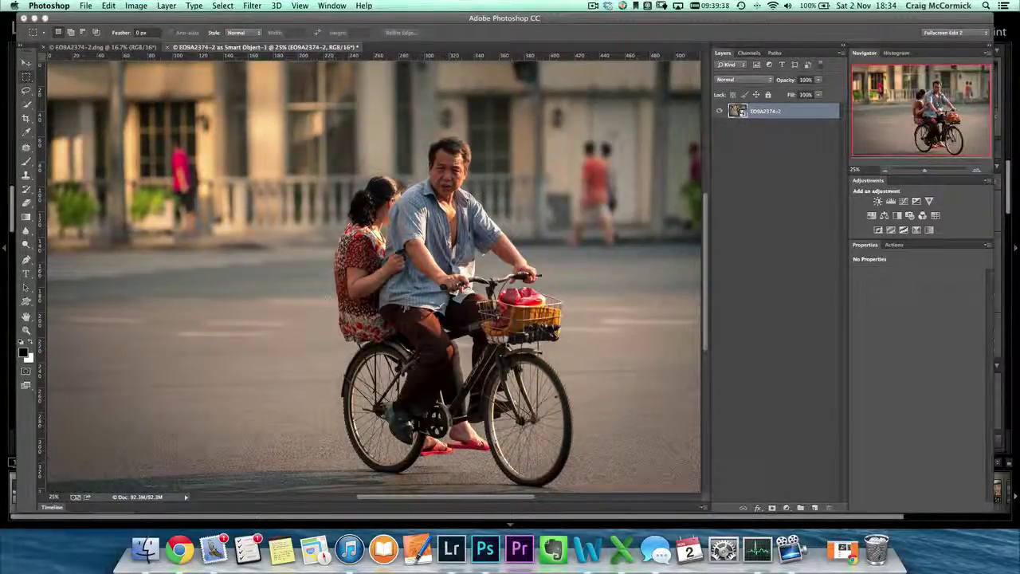
key("ctrl+Up")
left_click(119, 223)
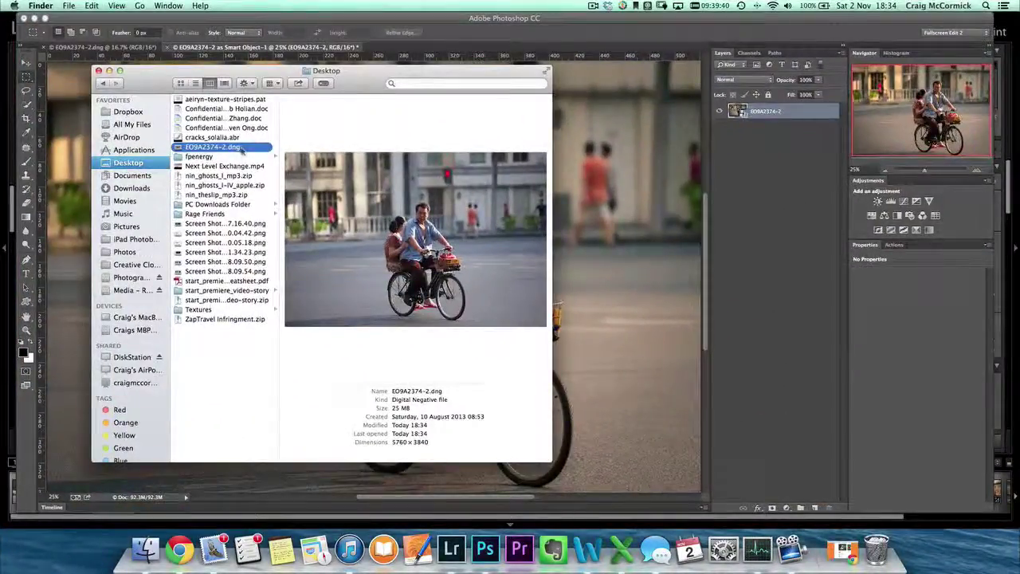
double_click(238, 149)
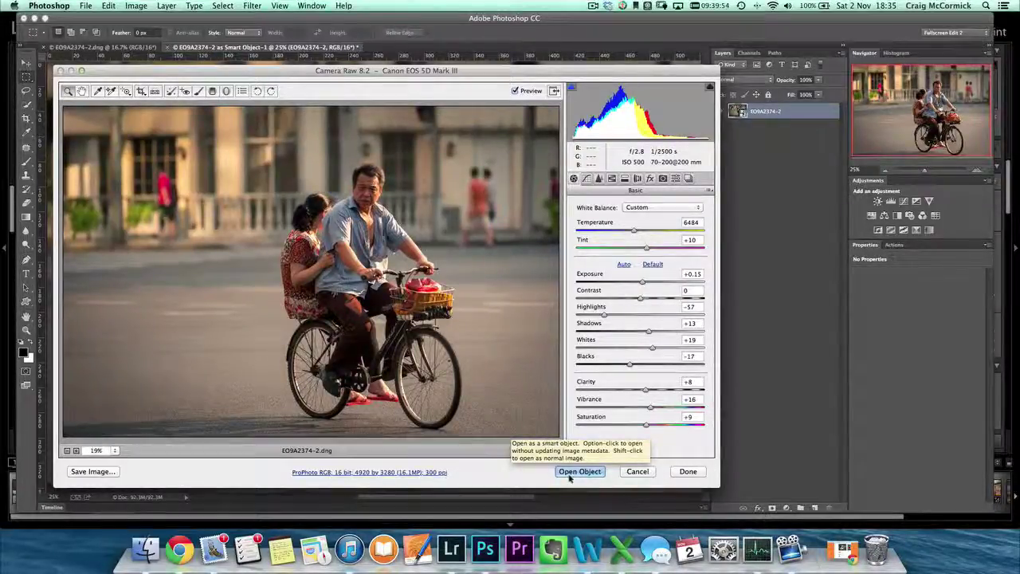
Open the raw photo as a plain copy with the Option-modified Open Copy button.
key("alt")
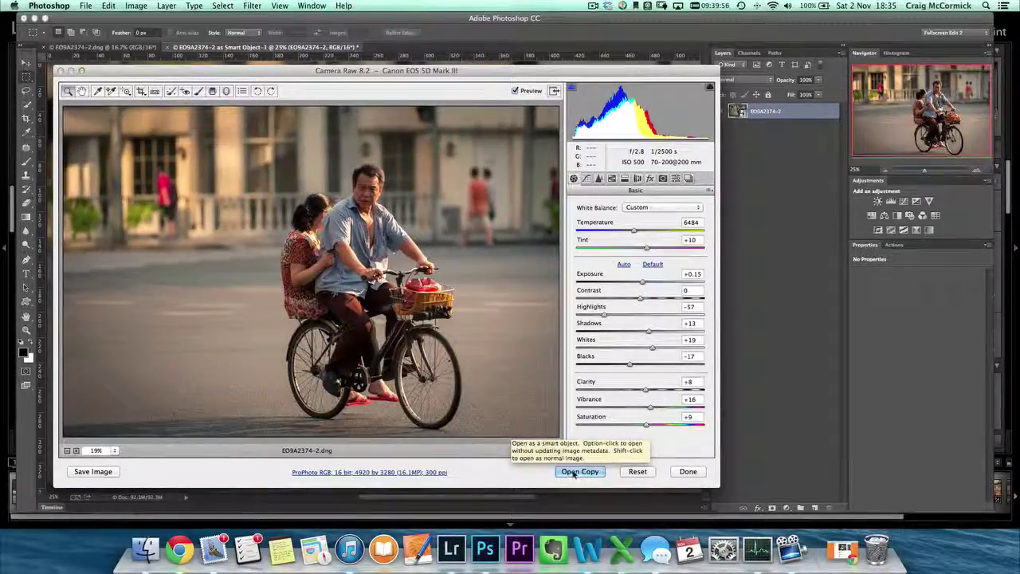
left_click(571, 477, "alt")
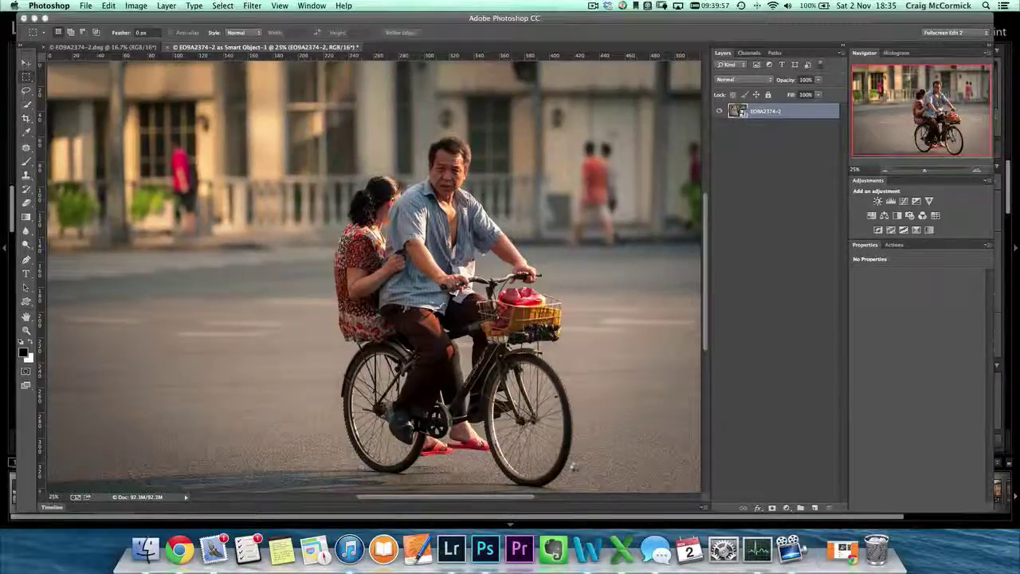